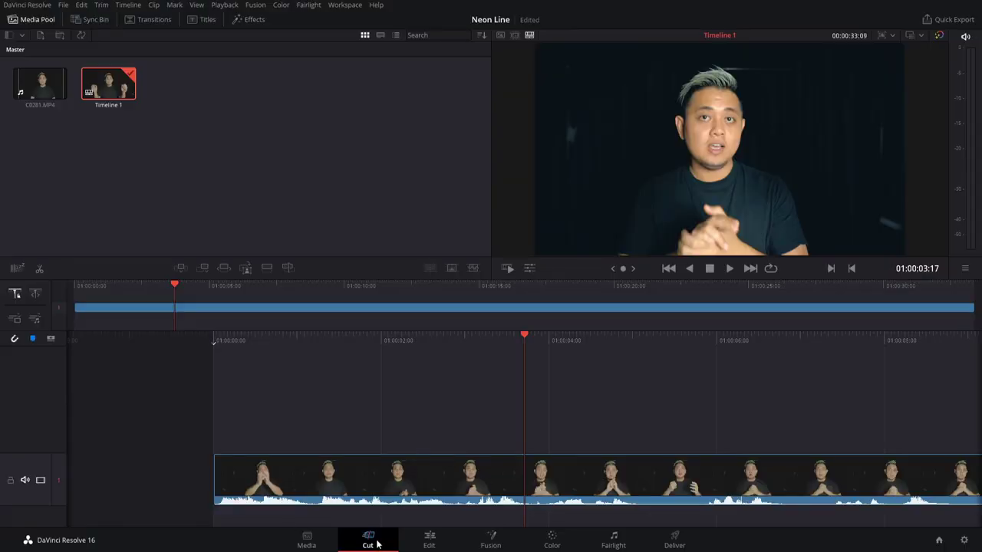
- On the Fusion page, paste in Background1 and Merge1, placing Background1 above Merge1 beside MediaIn1
{"action": "left_click", "coordinate": [499, 541]}
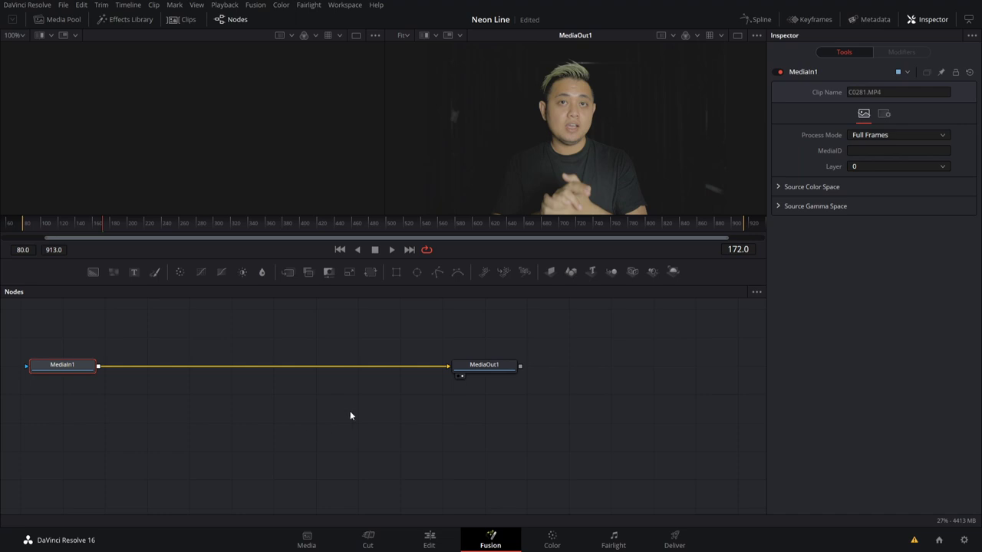
{"action": "key", "text": "ctrl+v"}
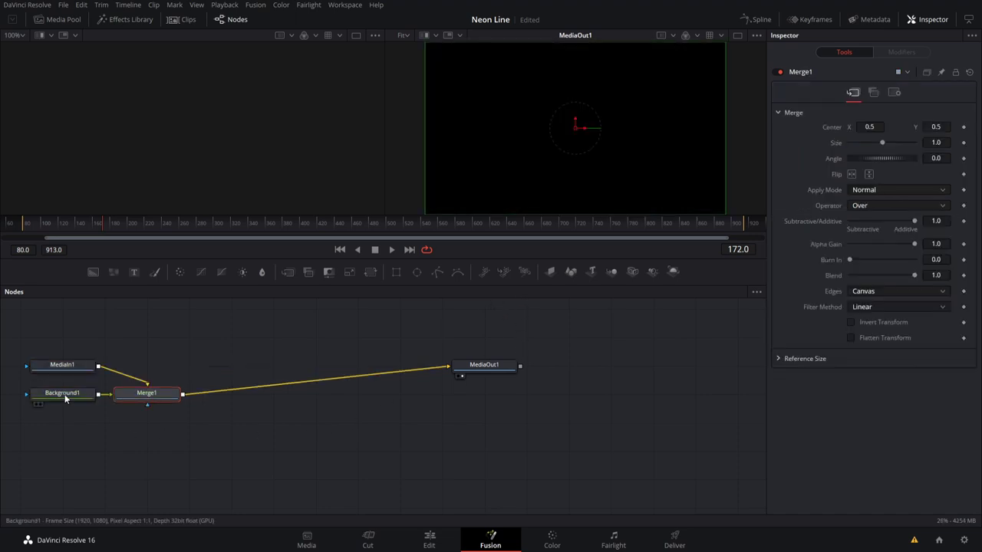
{"action": "left_click_drag", "start_coordinate": [64, 395], "coordinate": [148, 312]}
{"action": "left_click_drag", "start_coordinate": [66, 378], "coordinate": [59, 405]}
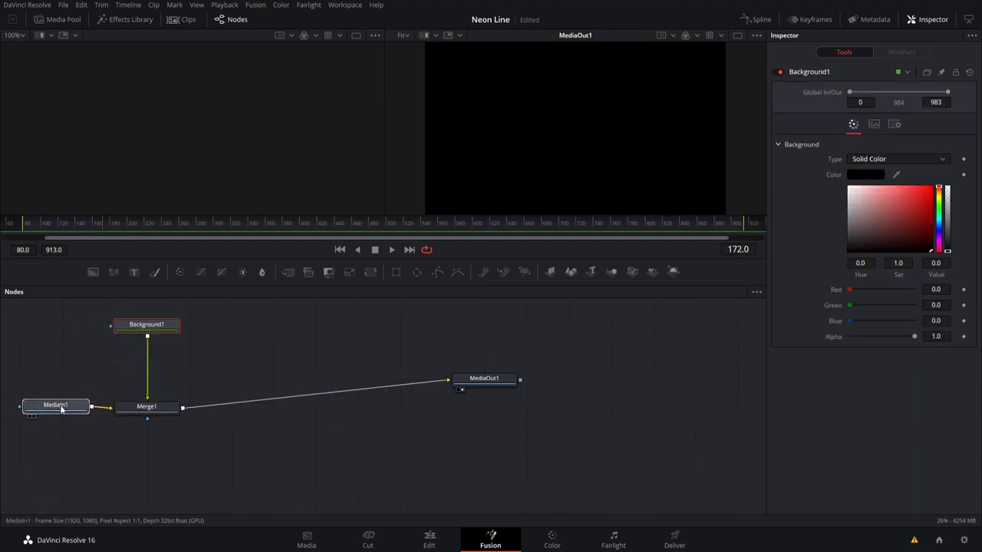
- Drag Background1's Alpha to 0 while the clip plays, then scrub back to an earlier frame
{"action": "left_click", "coordinate": [145, 332]}
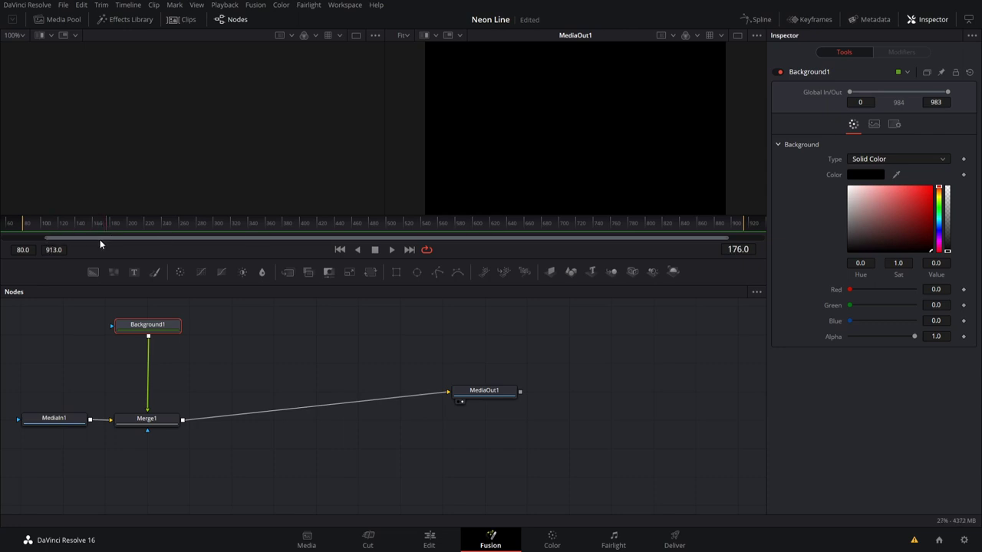
{"action": "key", "text": "space"}
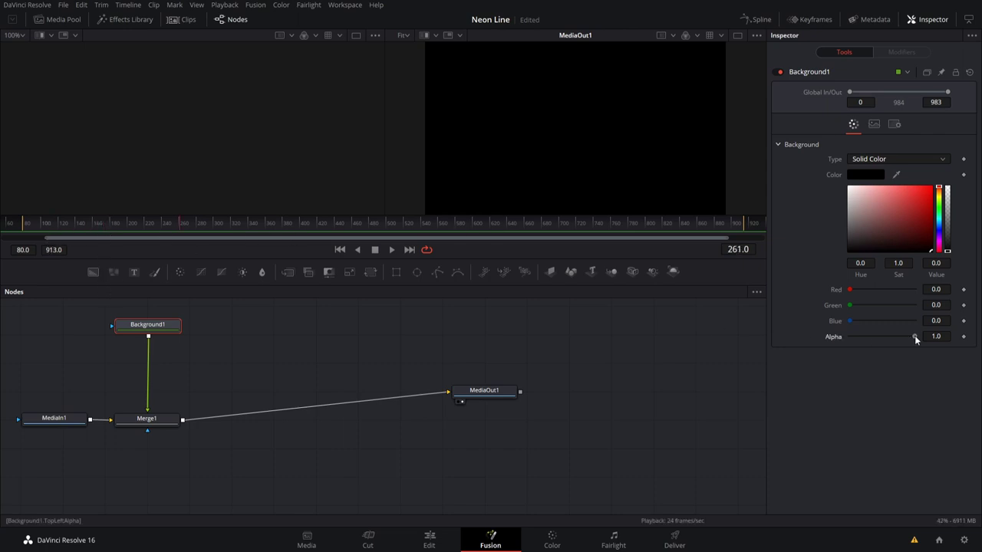
{"action": "mouse_move", "coordinate": [915, 335]}
{"action": "left_mouse_down"}
{"action": "mouse_move", "coordinate": [904, 337]}
{"action": "mouse_move", "coordinate": [962, 342]}
{"action": "mouse_move", "coordinate": [824, 340]}
{"action": "left_mouse_up"}
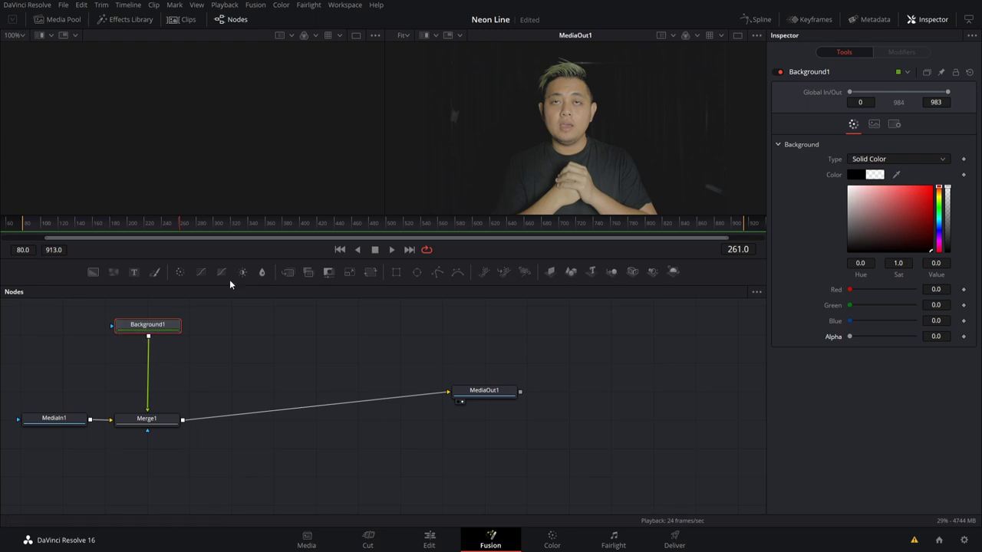
{"action": "mouse_move", "coordinate": [180, 226]}
{"action": "left_mouse_down"}
{"action": "mouse_move", "coordinate": [67, 226]}
{"action": "mouse_move", "coordinate": [95, 230]}
{"action": "left_mouse_up"}
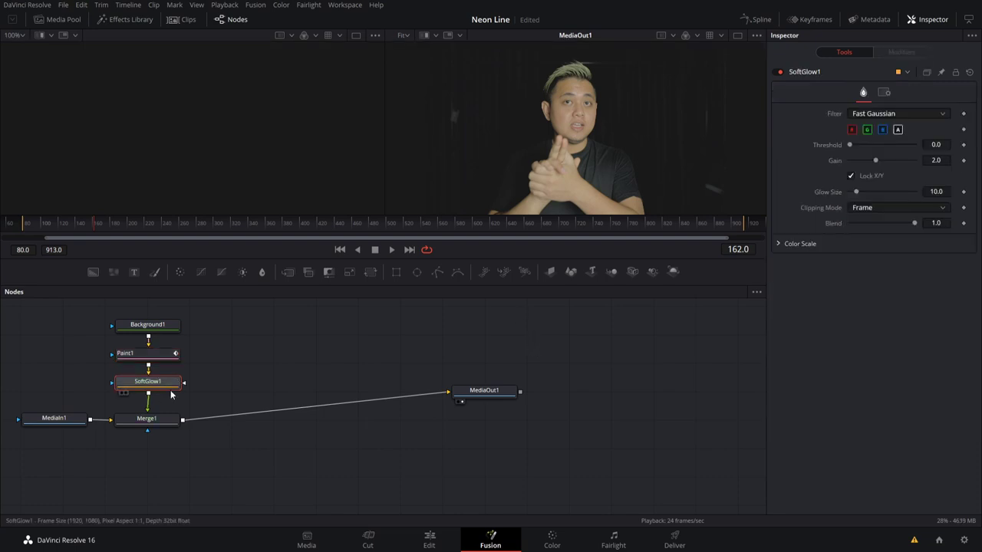
- Expand Paint1's brush controls, shrink the brush slightly, and undo a test stroke below the left hand
{"action": "left_click", "coordinate": [147, 354]}
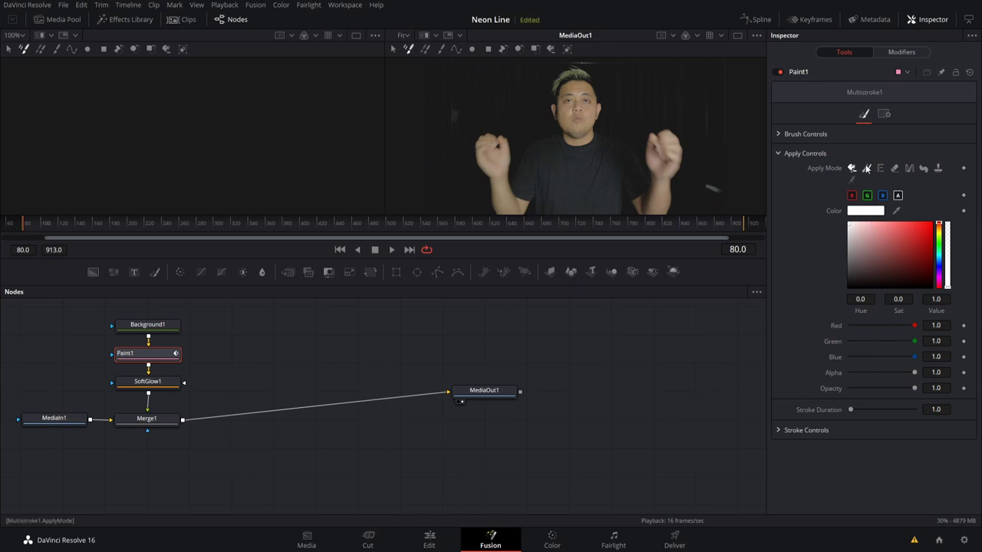
{"action": "left_click", "coordinate": [779, 133]}
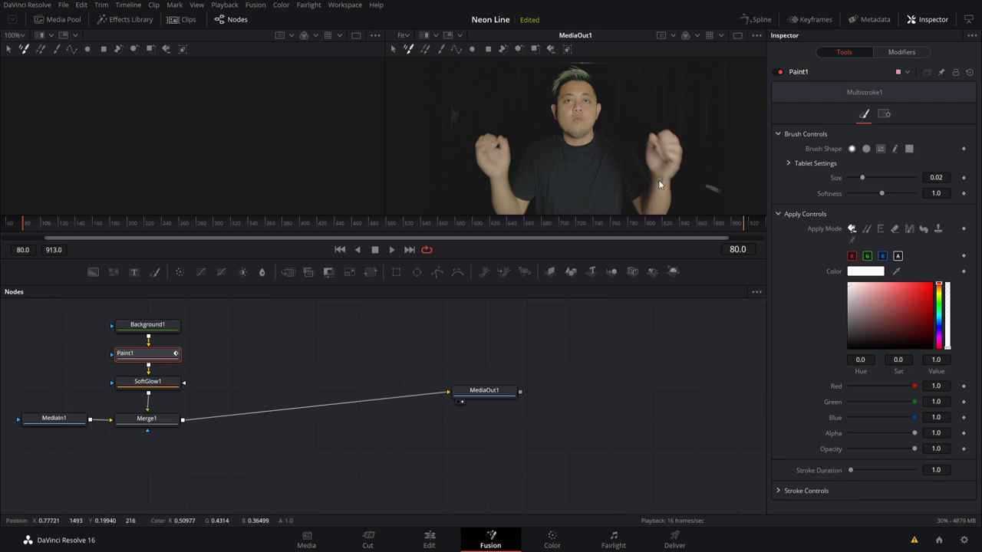
{"action": "left_click_drag", "start_coordinate": [864, 178], "coordinate": [858, 178]}
{"action": "left_click_drag", "start_coordinate": [493, 202], "coordinate": [515, 202]}
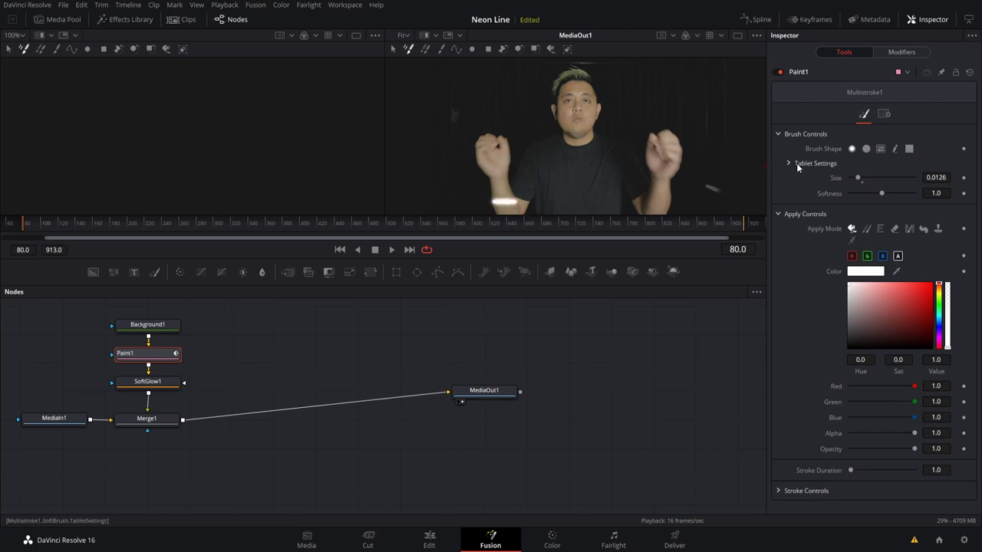
{"action": "key", "text": "ctrl+z"}
- Tune the brush size between 0.0031 and 0.0165, settling near 0.011, and test-paint the left wrist
{"action": "left_click_drag", "start_coordinate": [856, 178], "coordinate": [851, 178]}
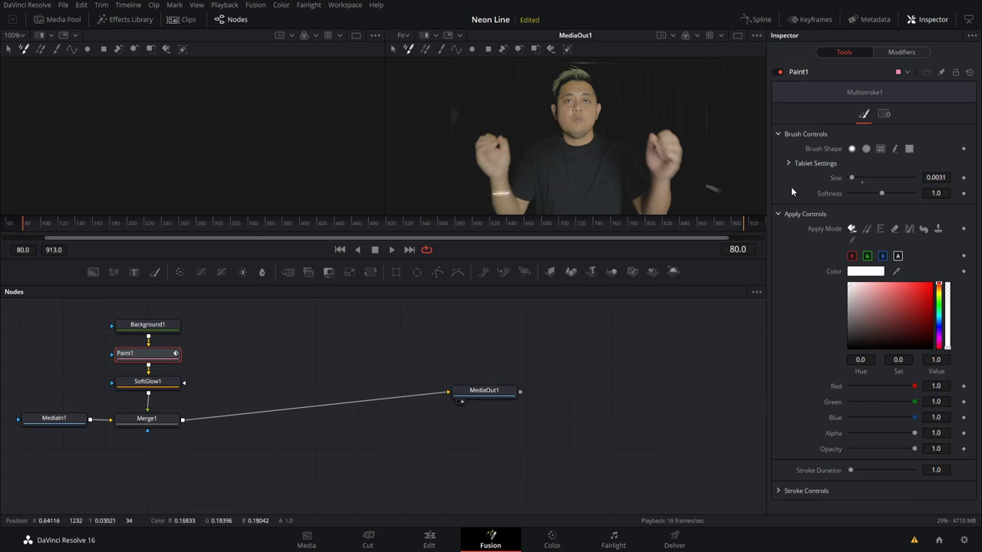
{"action": "left_click_drag", "start_coordinate": [853, 178], "coordinate": [861, 178]}
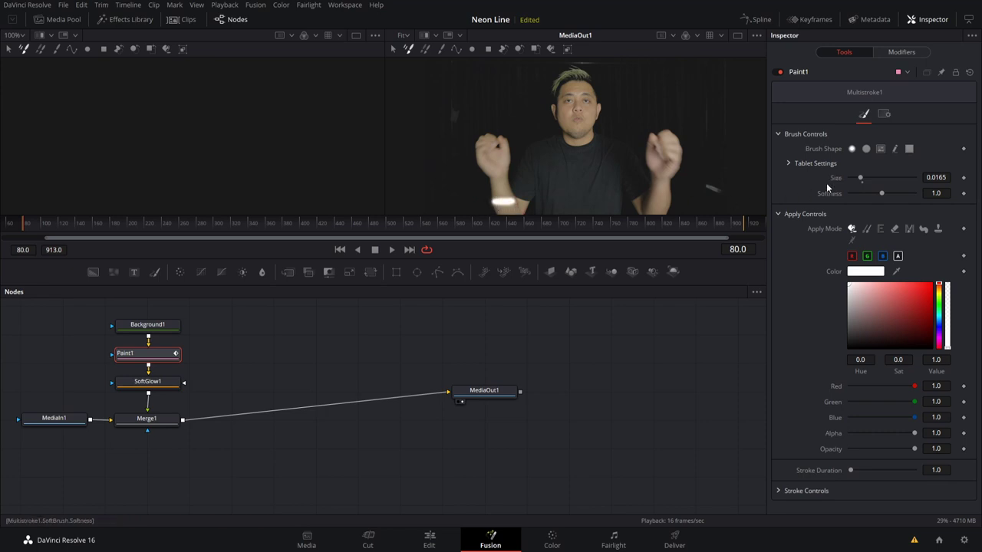
{"action": "left_click_drag", "start_coordinate": [858, 180], "coordinate": [858, 178]}
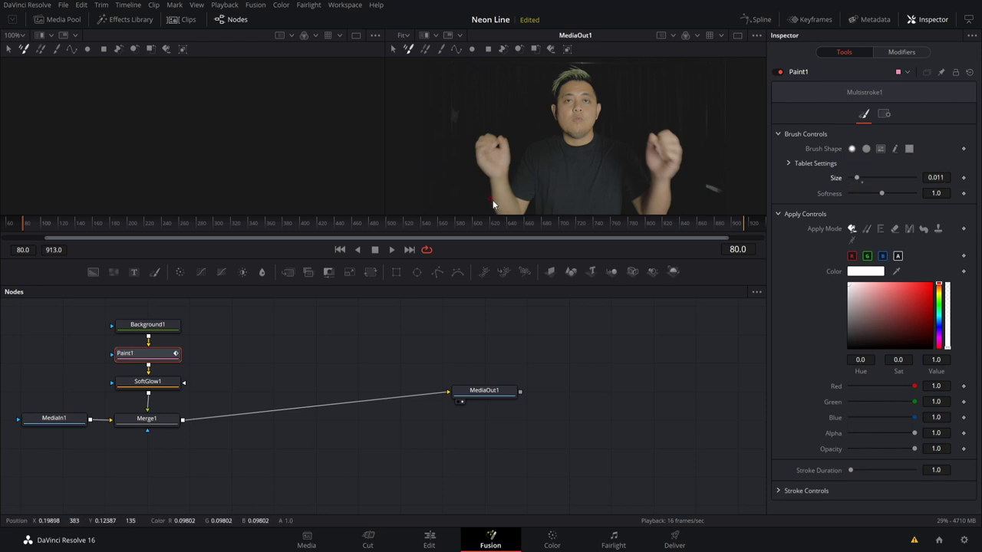
{"action": "left_click_drag", "start_coordinate": [494, 197], "coordinate": [513, 199]}
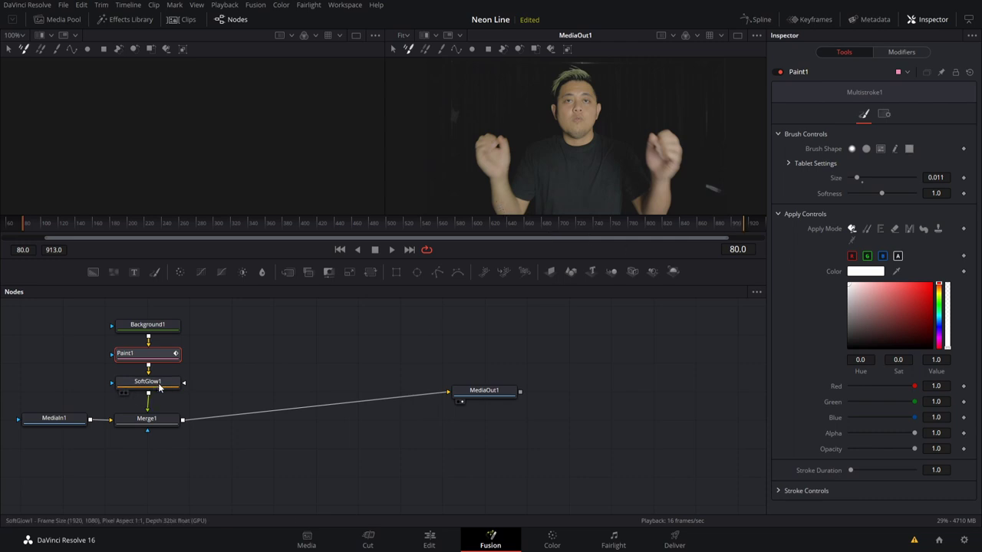
{"action": "left_click", "coordinate": [160, 388]}
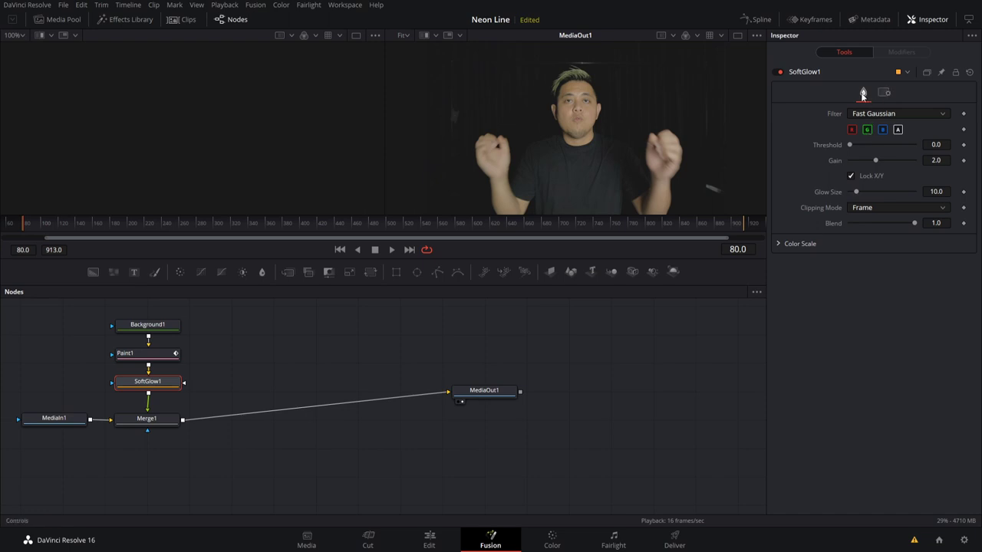
- Switch off SoftGlow1's red channel, leaving blue on, for a purple glow, then reselect Paint1
{"action": "left_click", "coordinate": [852, 130]}
{"action": "left_click", "coordinate": [885, 131]}
{"action": "left_click", "coordinate": [883, 131]}
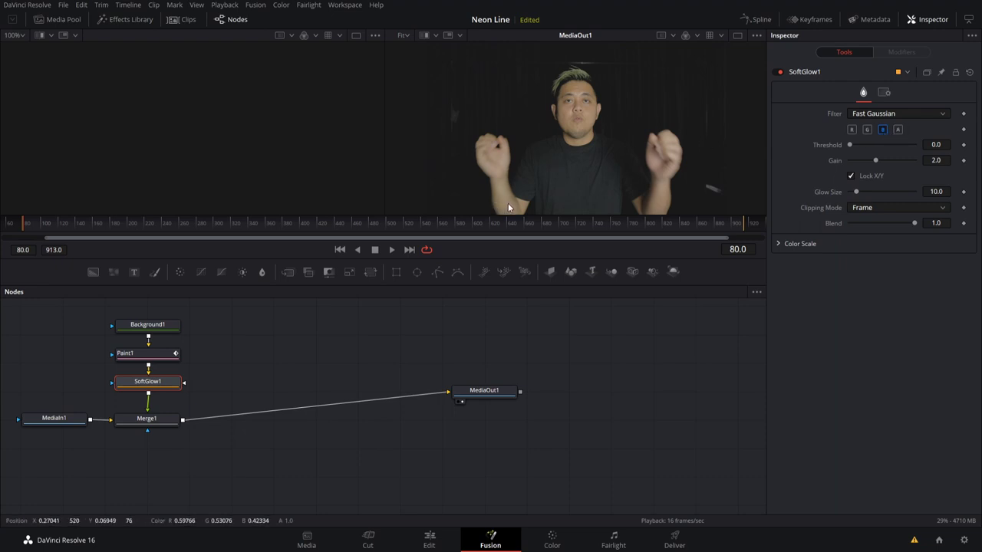
{"action": "left_click", "coordinate": [150, 356]}
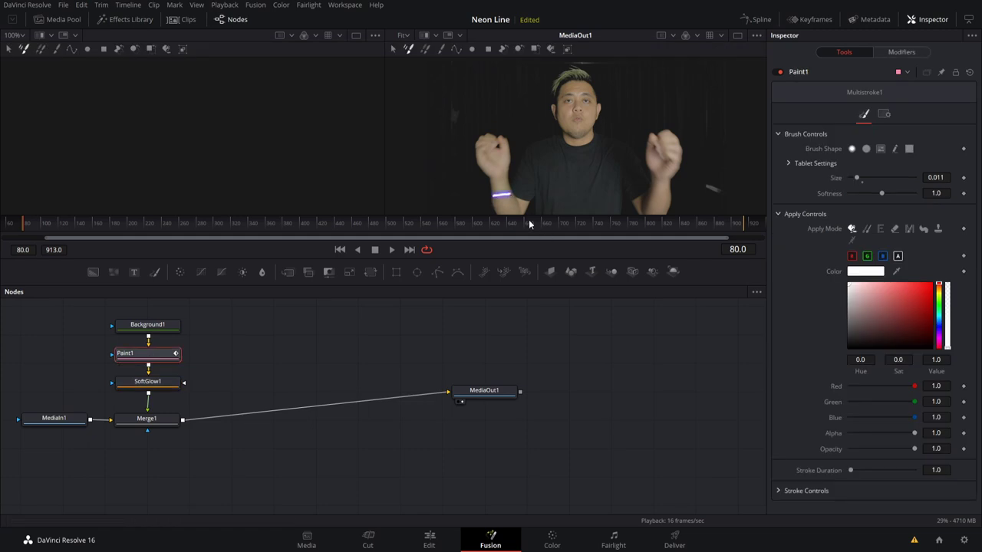
- Paint glowing bands on the left and right wrists on each frame from 80 to 83
{"action": "scroll", "coordinate": [496, 206], "scroll_direction": "up", "scroll_amount": 2}
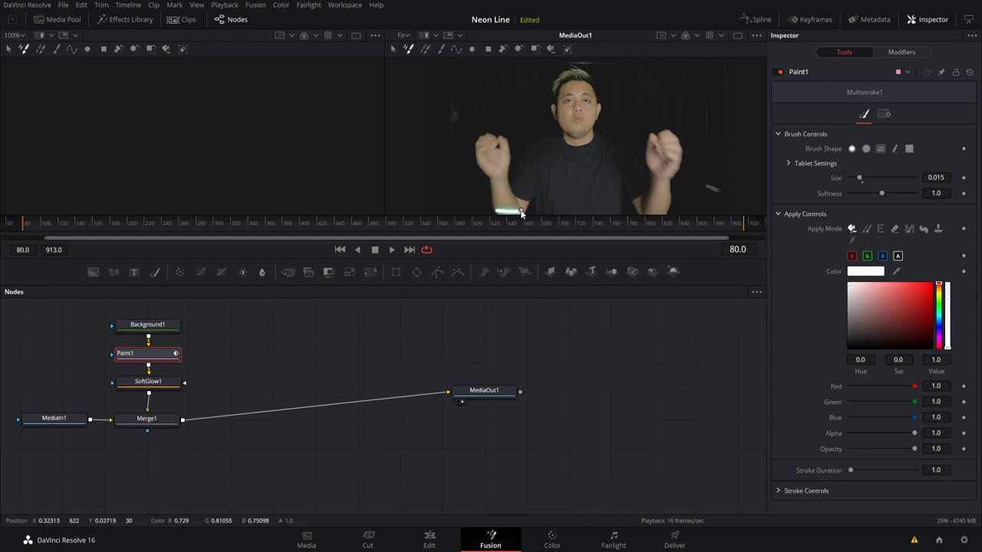
{"action": "mouse_move", "coordinate": [501, 210]}
{"action": "left_mouse_down"}
{"action": "mouse_move", "coordinate": [514, 212]}
{"action": "mouse_move", "coordinate": [497, 211]}
{"action": "left_mouse_up"}
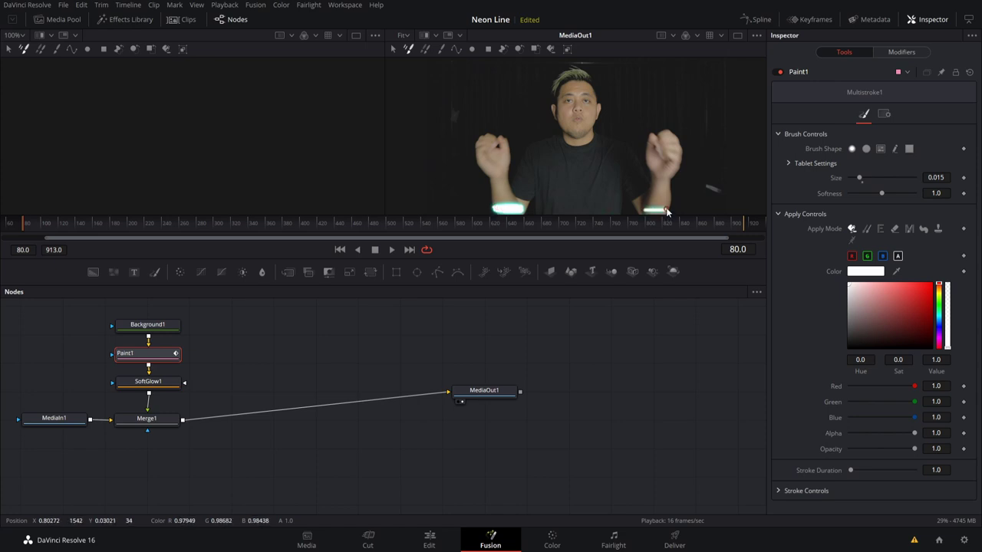
{"action": "left_click_drag", "start_coordinate": [648, 209], "coordinate": [662, 209]}
{"action": "key", "text": "Right"}
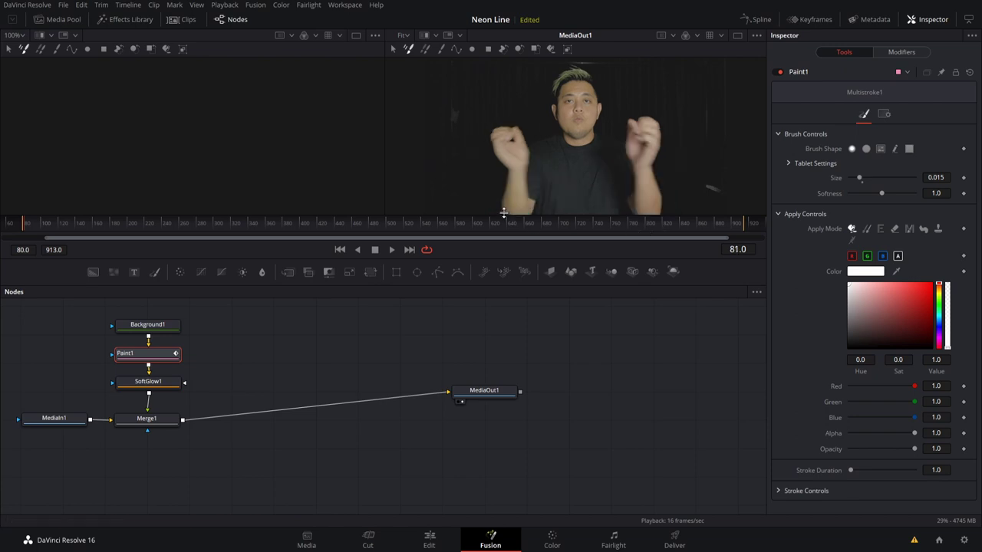
{"action": "left_click_drag", "start_coordinate": [507, 195], "coordinate": [514, 189]}
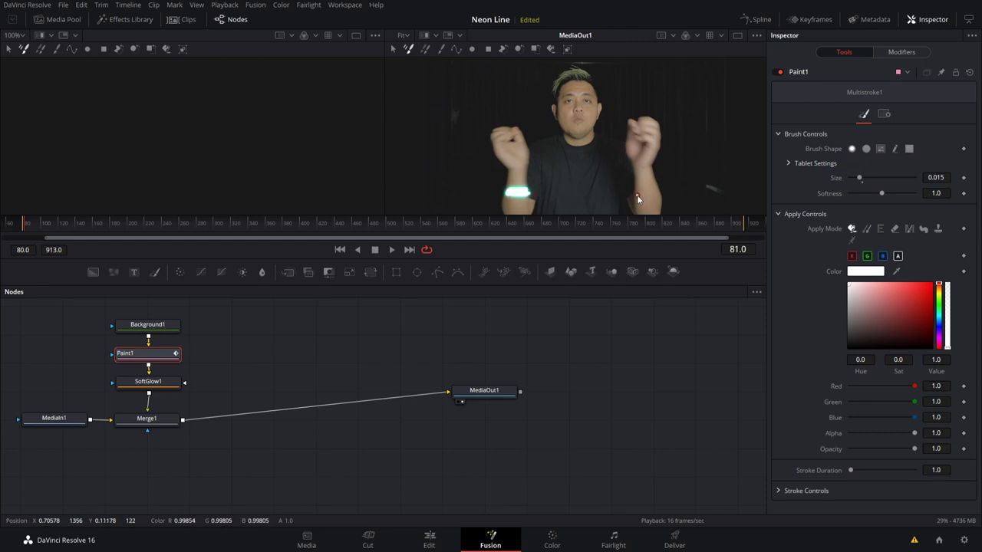
{"action": "left_click_drag", "start_coordinate": [643, 192], "coordinate": [658, 196]}
{"action": "left_click_drag", "start_coordinate": [641, 193], "coordinate": [662, 194]}
{"action": "key", "text": "Right"}
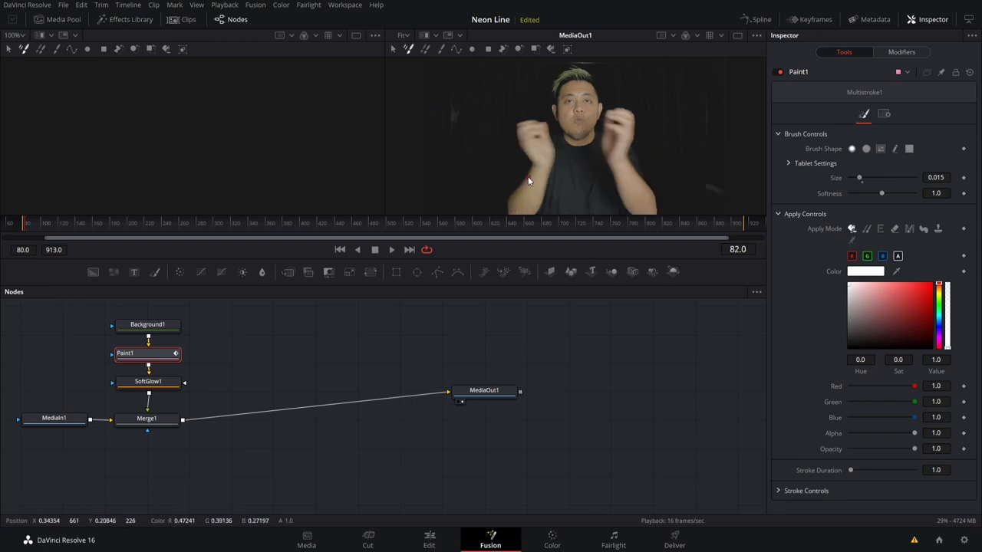
{"action": "left_click_drag", "start_coordinate": [539, 174], "coordinate": [543, 176]}
{"action": "left_click_drag", "start_coordinate": [638, 174], "coordinate": [619, 178]}
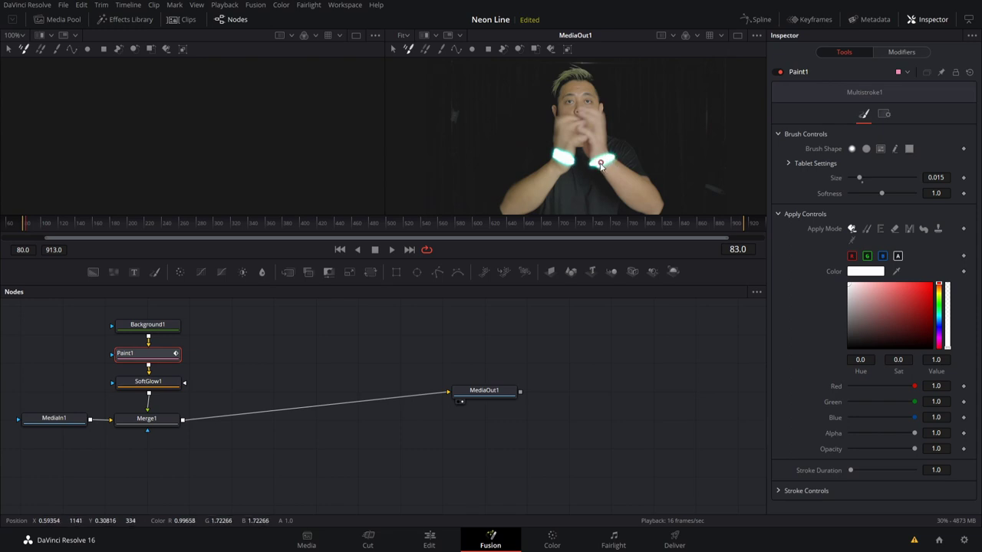
- On the next frame, paint glowing strokes along the fingers and down both hands
{"action": "key", "text": "Right"}
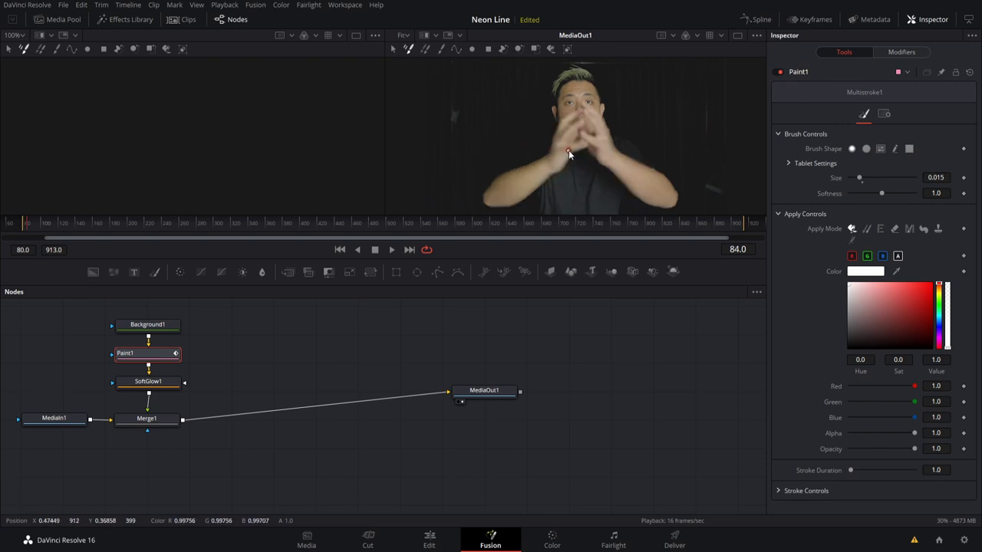
{"action": "left_click_drag", "start_coordinate": [568, 152], "coordinate": [581, 147]}
{"action": "left_click_drag", "start_coordinate": [569, 121], "coordinate": [563, 146]}
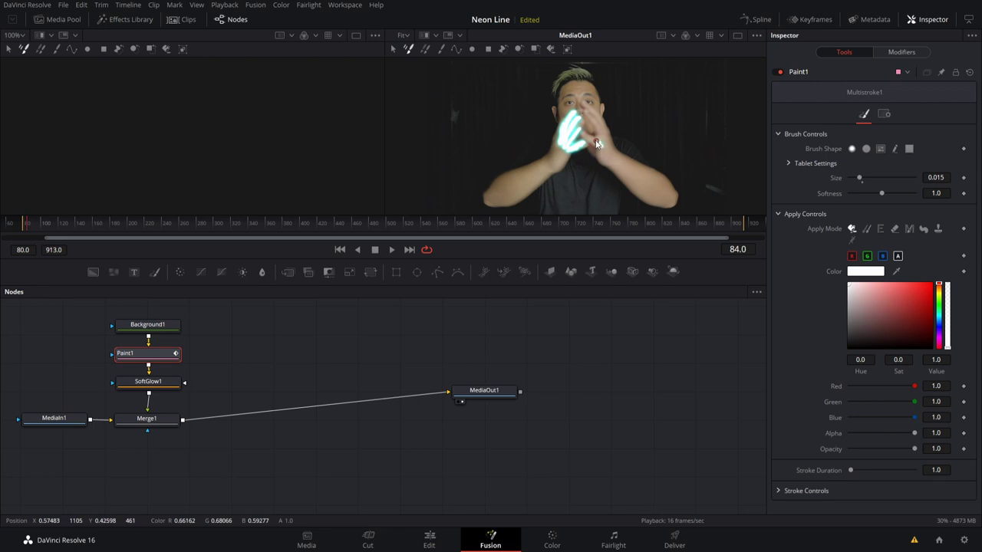
{"action": "left_click_drag", "start_coordinate": [586, 138], "coordinate": [603, 142]}
- Over the following frames, paint a glowing stroke on the face and a ring around the head
{"action": "key", "text": "Right"}
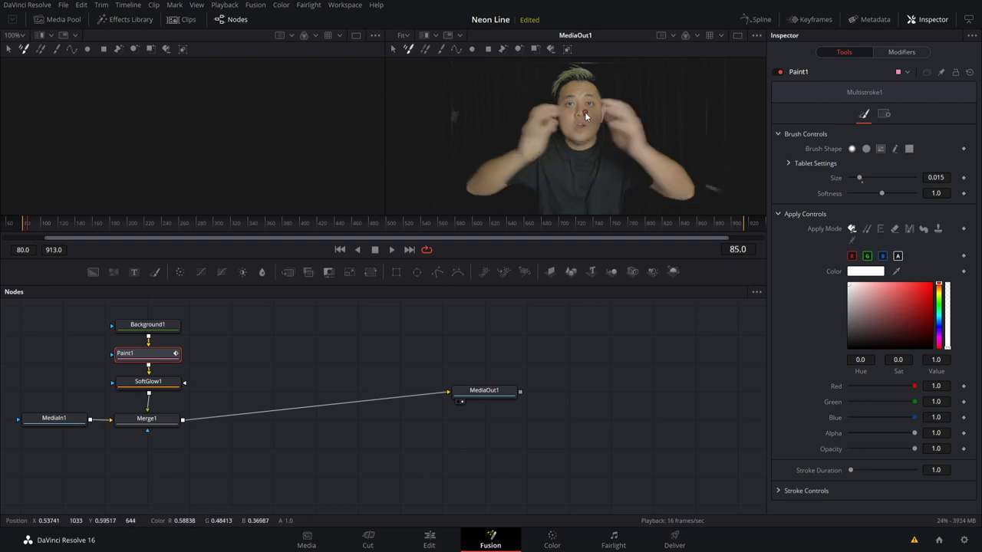
{"action": "mouse_move", "coordinate": [563, 122]}
{"action": "left_mouse_down"}
{"action": "mouse_move", "coordinate": [574, 115]}
{"action": "mouse_move", "coordinate": [591, 126]}
{"action": "mouse_move", "coordinate": [579, 135]}
{"action": "left_mouse_up"}
{"action": "key", "text": "Right"}
{"action": "key", "text": "Right"}
{"action": "key", "text": "Right"}
{"action": "key", "text": "Right"}
{"action": "key", "text": "Right"}
{"action": "left_click_drag", "start_coordinate": [607, 171], "coordinate": [655, 105]}
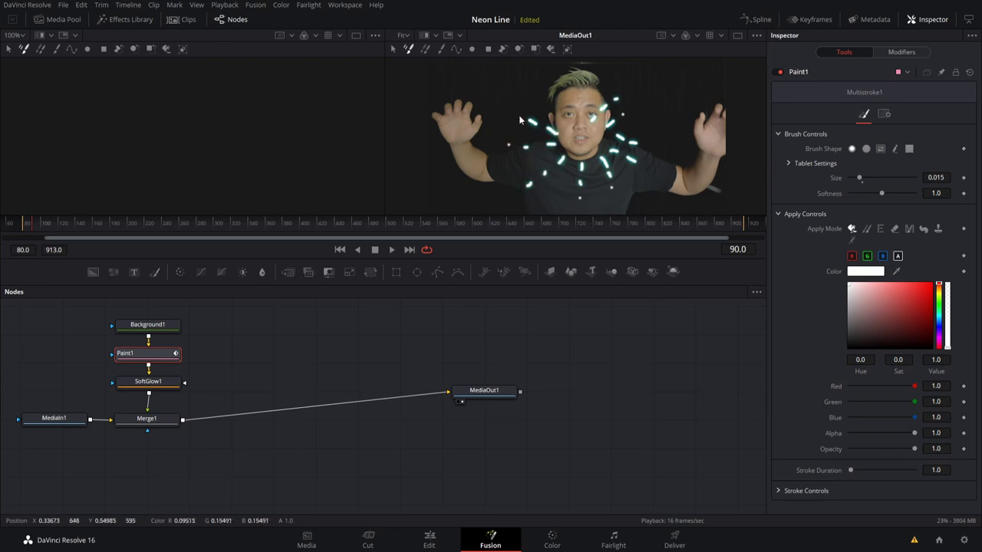
{"action": "key", "text": "Right"}
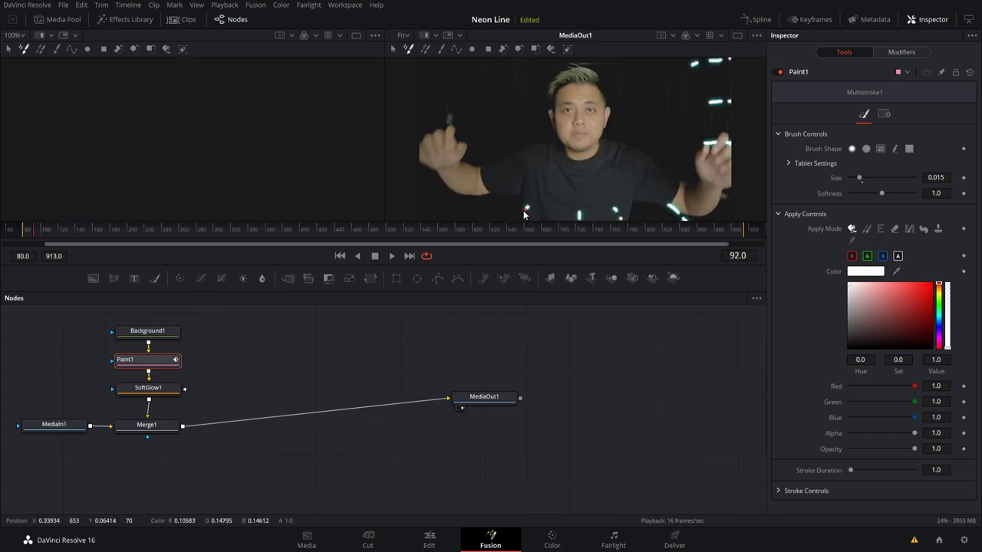
- During playback, paint a glowing dot, a stroke near the head, and a white glow down the chest
{"action": "left_click", "coordinate": [392, 255]}
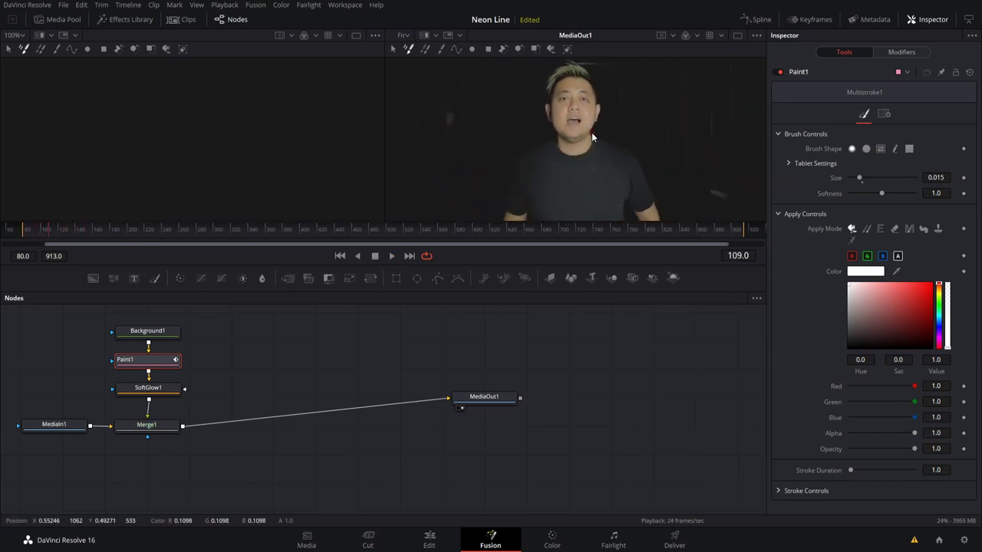
{"action": "left_click", "coordinate": [577, 101]}
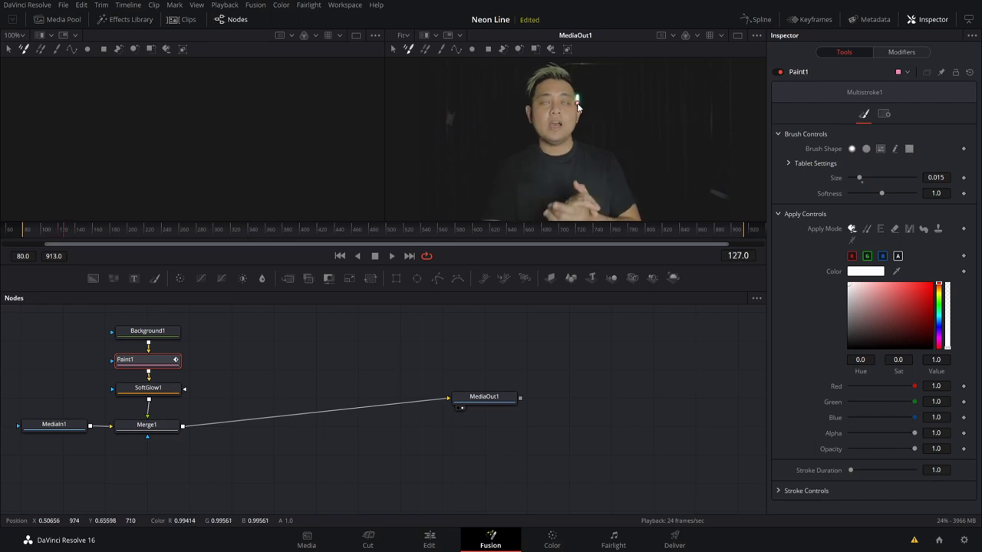
{"action": "left_click_drag", "start_coordinate": [577, 105], "coordinate": [544, 132]}
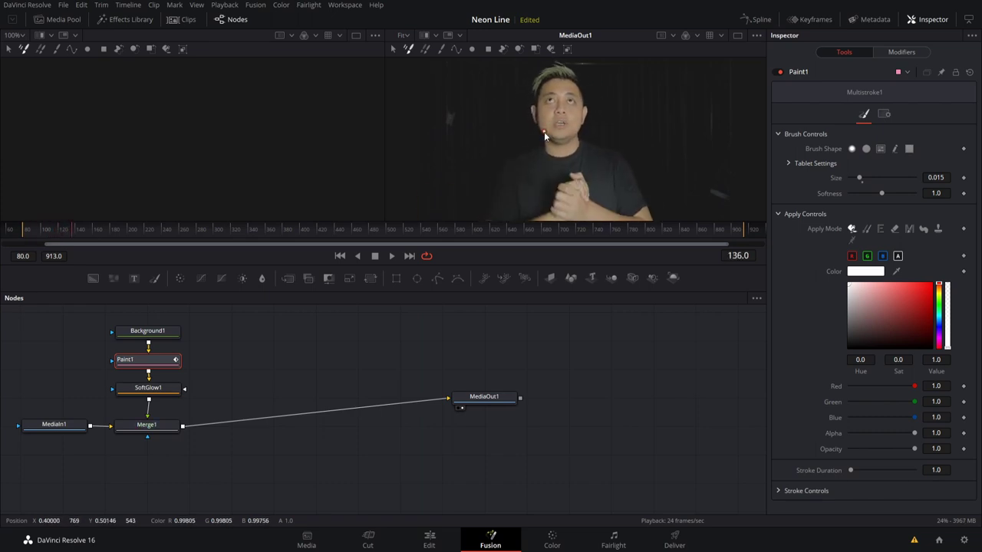
{"action": "left_click_drag", "start_coordinate": [654, 220], "coordinate": [656, 223]}
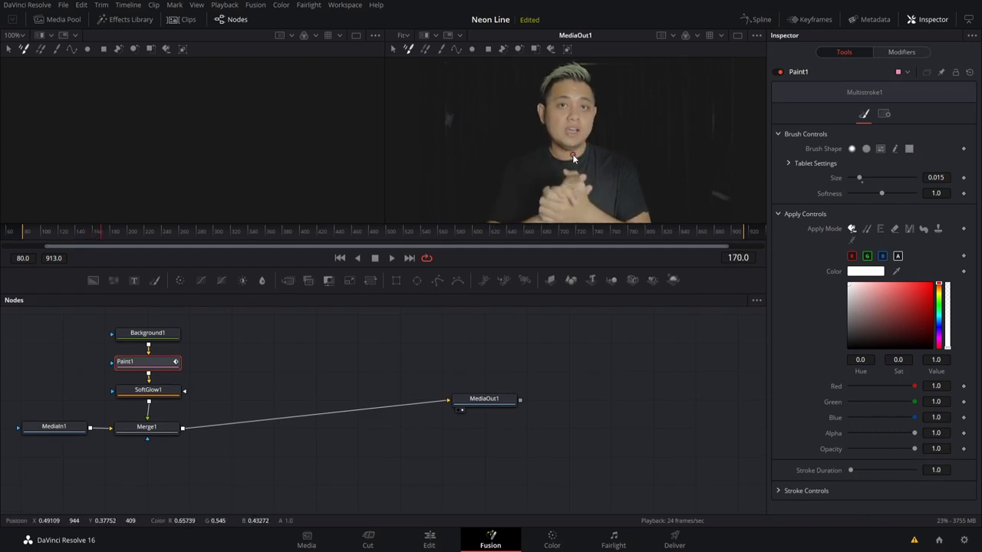
{"action": "left_click_drag", "start_coordinate": [572, 154], "coordinate": [570, 191]}
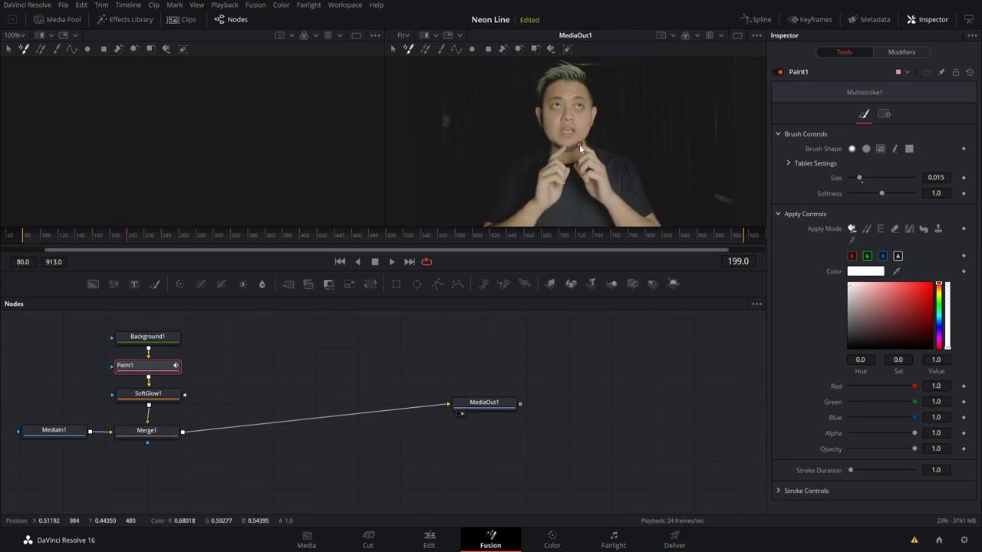
- Step through frames 208–211 painting glowing dots near the hands, then return to the start frame
{"action": "left_click", "coordinate": [373, 262]}
{"action": "left_click", "coordinate": [362, 262]}
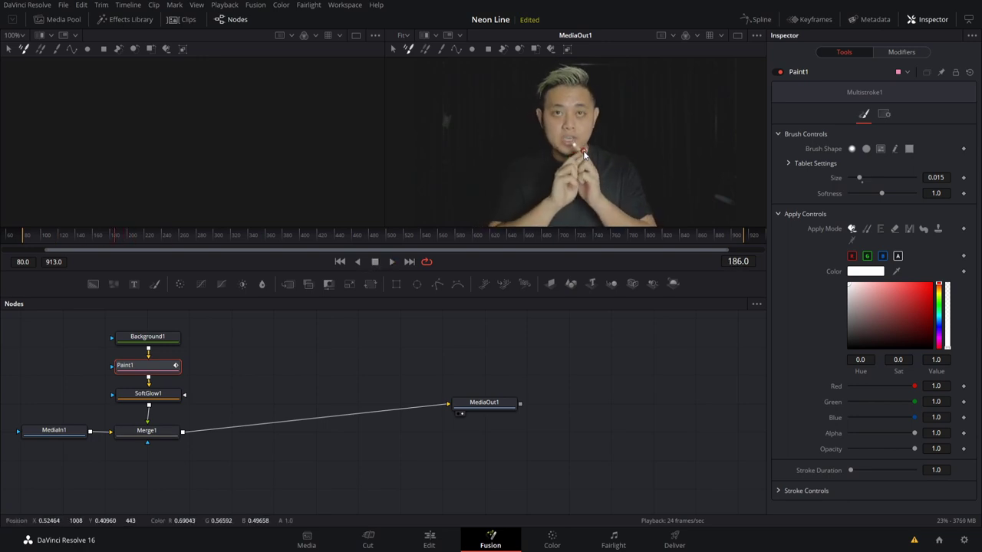
{"action": "key", "text": "Right"}
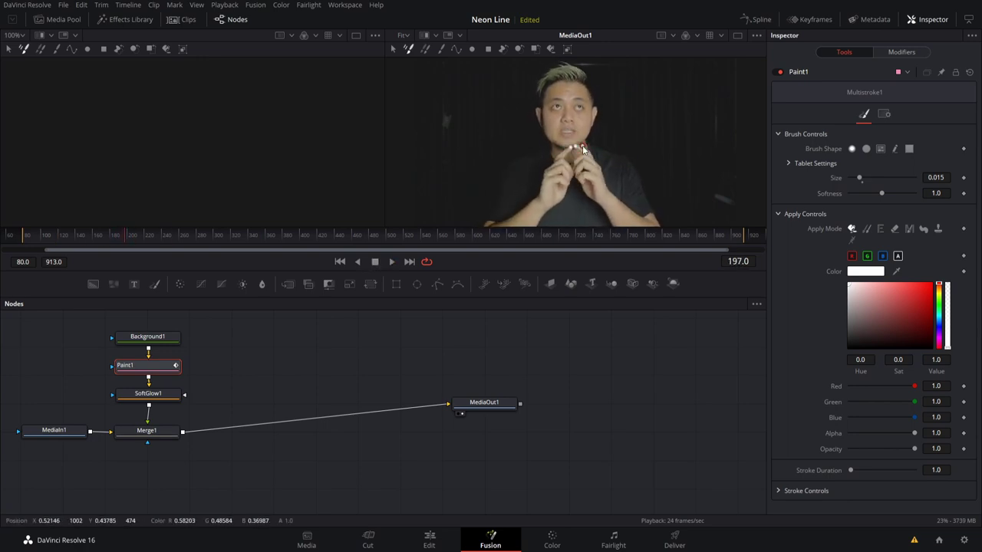
{"action": "left_click", "coordinate": [379, 261]}
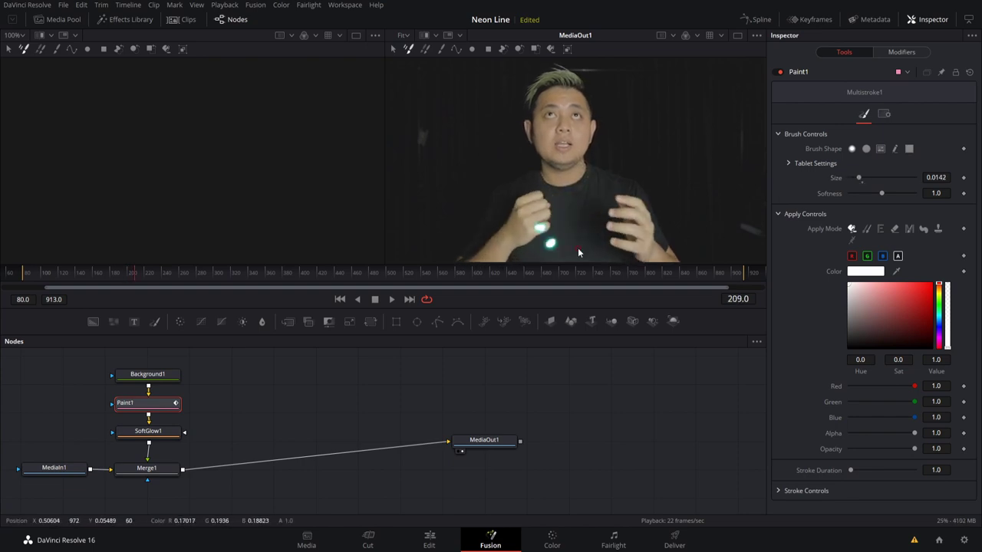
{"action": "key", "text": "Right"}
{"action": "key", "text": "Right"}
{"action": "left_click", "coordinate": [607, 235]}
{"action": "key", "text": "Right"}
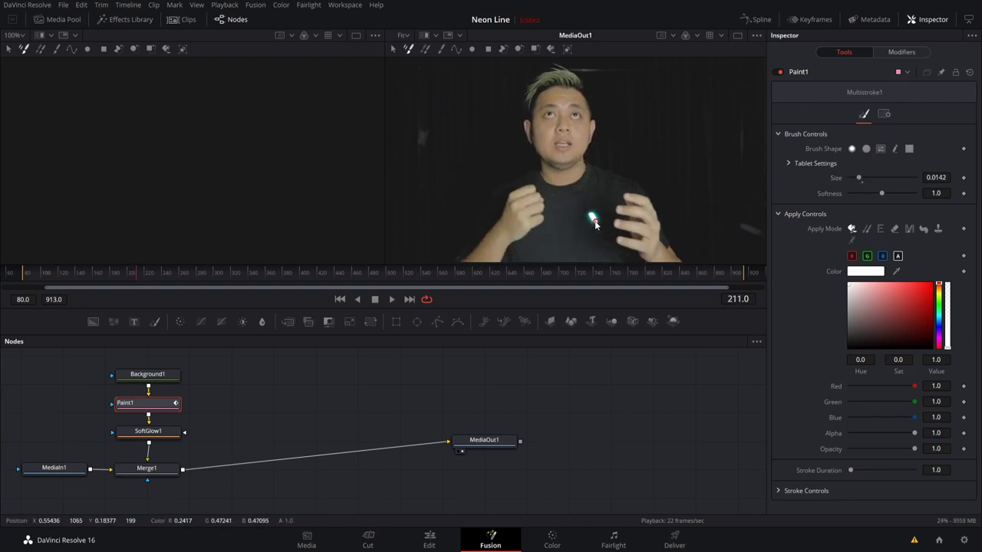
{"action": "left_click", "coordinate": [618, 255]}
{"action": "key", "text": "Home"}
- Play the composite to preview the glowing dashed rings around the presenter up to frame 441
{"action": "left_click", "coordinate": [389, 299]}
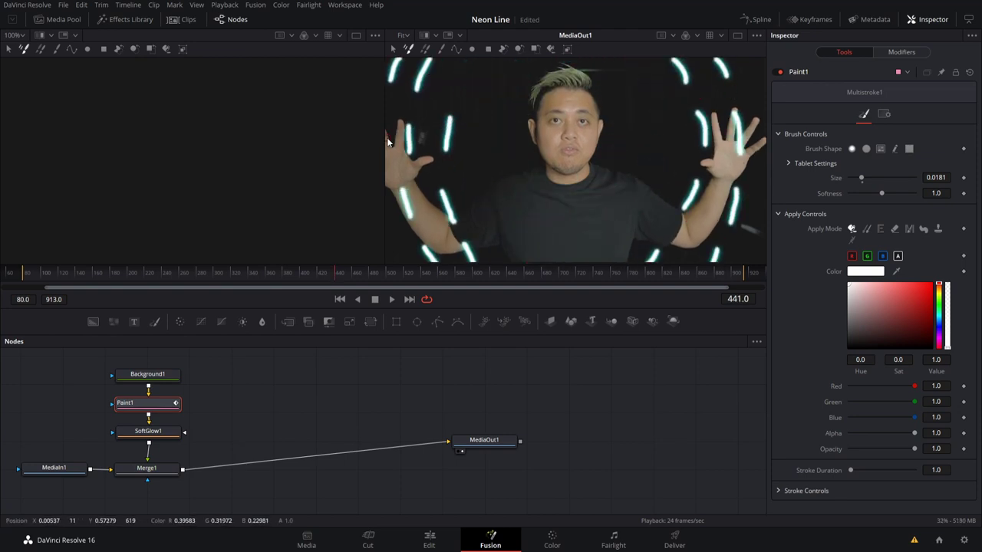
- Scrub back to around frame 374 and draw an L-shaped neon line across the presenter's face
{"action": "left_click", "coordinate": [392, 300]}
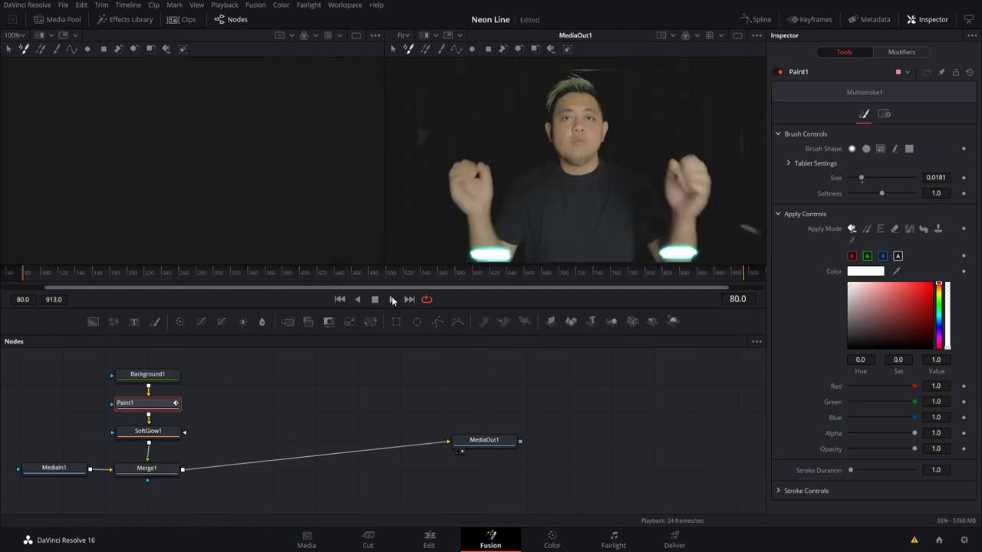
{"action": "left_click_drag", "start_coordinate": [230, 274], "coordinate": [278, 286]}
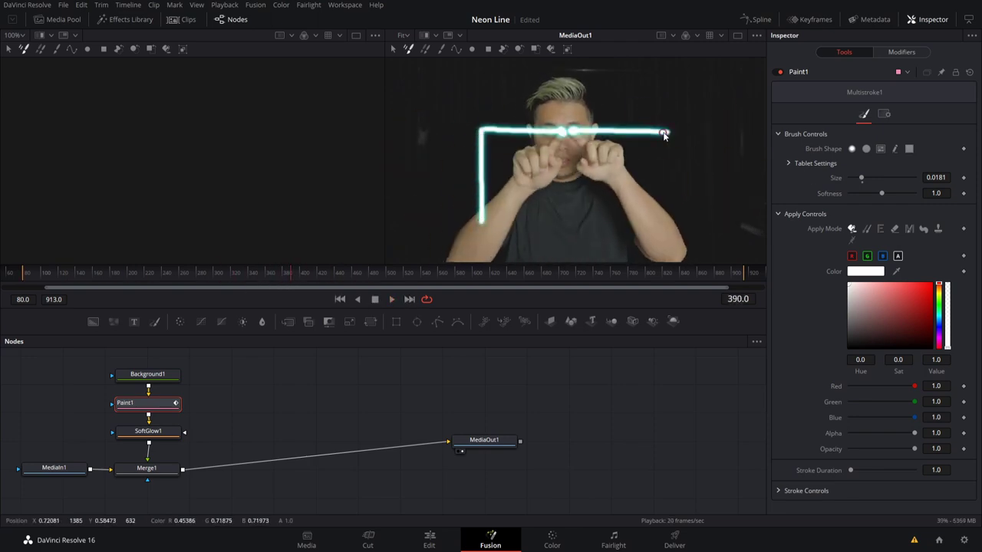
{"action": "mouse_move", "coordinate": [581, 133]}
{"action": "left_mouse_down"}
{"action": "mouse_move", "coordinate": [675, 232]}
{"action": "mouse_move", "coordinate": [476, 227]}
{"action": "mouse_move", "coordinate": [509, 123]}
{"action": "left_mouse_up"}
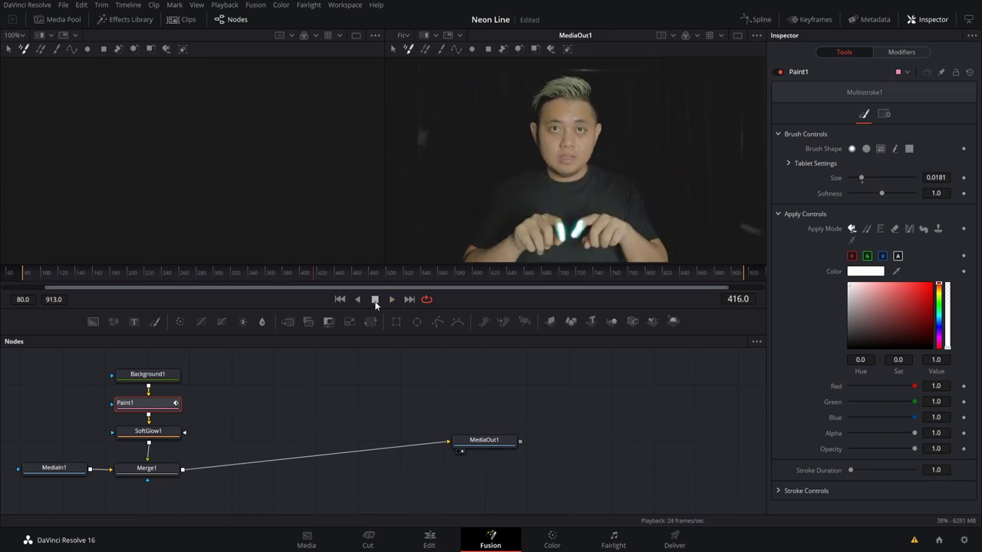
- Preview the clip on the Edit page, set the Fusion brush size to 0.0024, then return to Edit
{"action": "key", "text": "shift+4"}
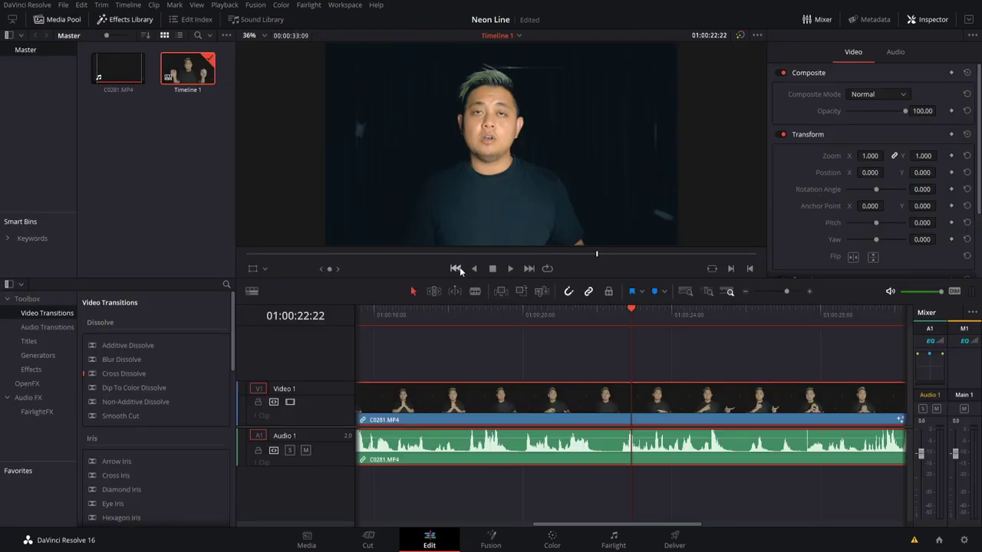
{"action": "left_click", "coordinate": [511, 268]}
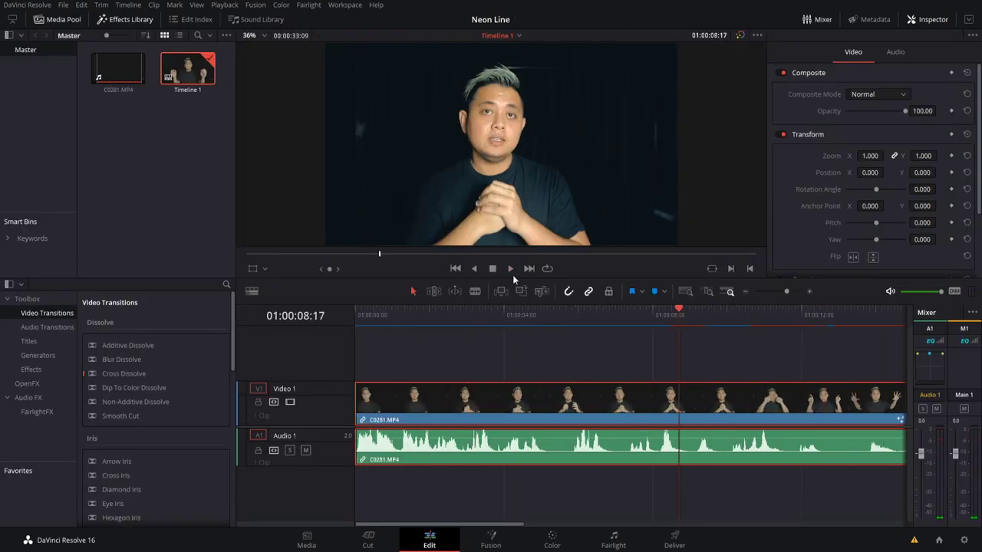
{"action": "key", "text": "shift+5"}
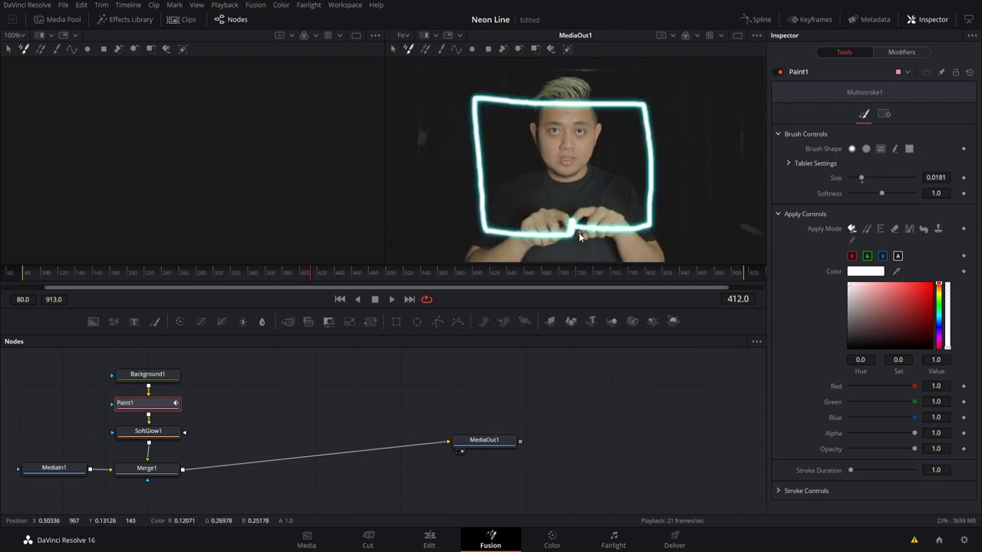
{"action": "left_click_drag", "start_coordinate": [861, 177], "coordinate": [850, 178]}
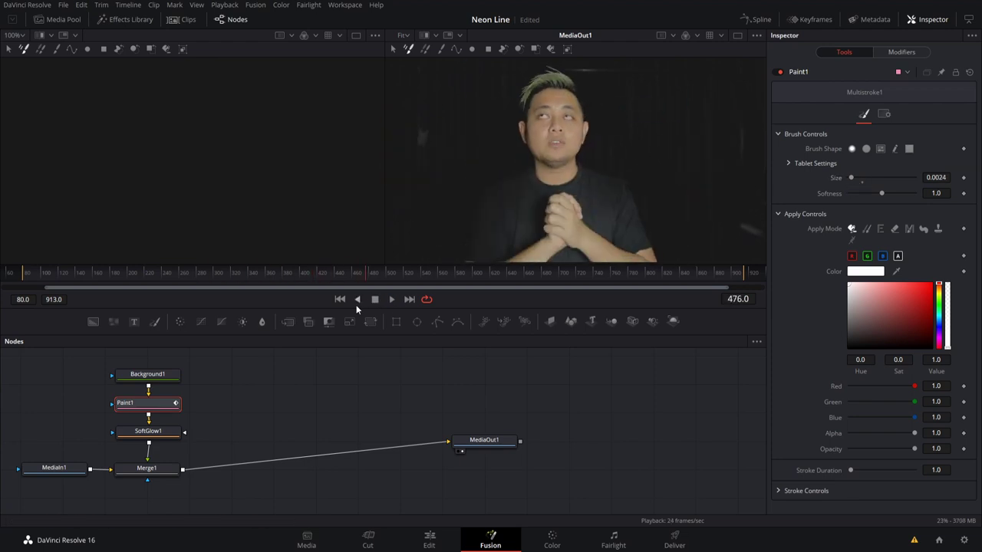
{"action": "key", "text": "shift+4"}
{"action": "key", "text": "Home"}
{"action": "left_click", "coordinate": [510, 269]}
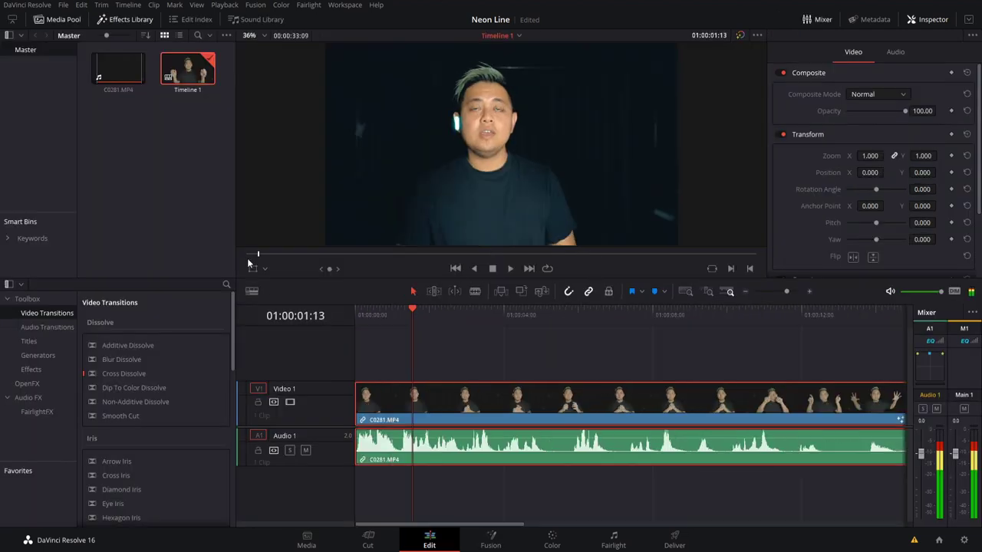